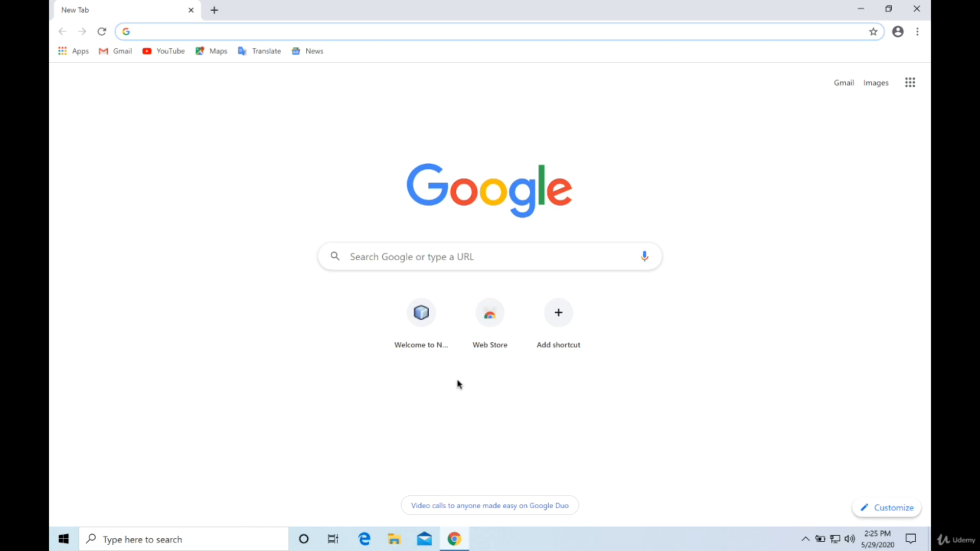
Find the JetBrains IntelliJ IDEA download page by searching for "download intellij" and dismiss its cookie notice.
type("download ")
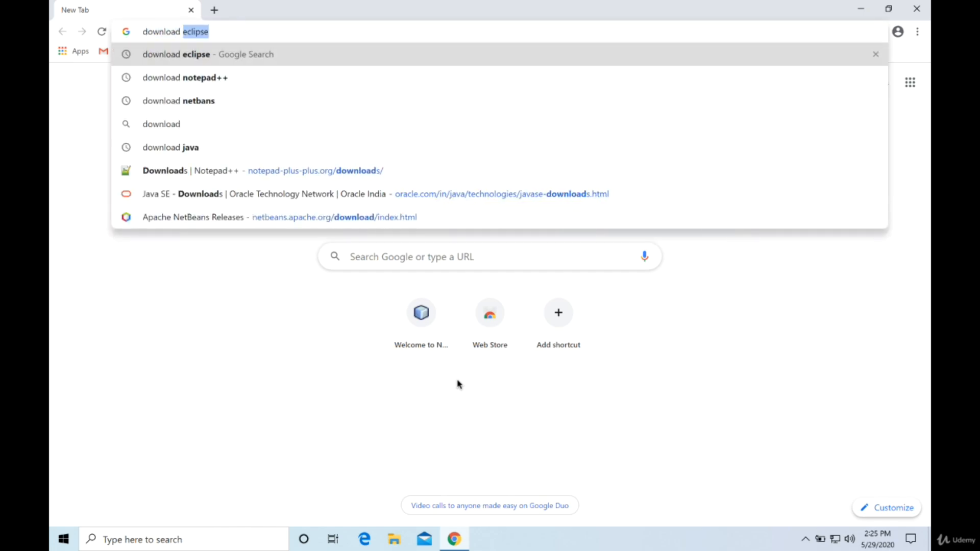
type("intellij")
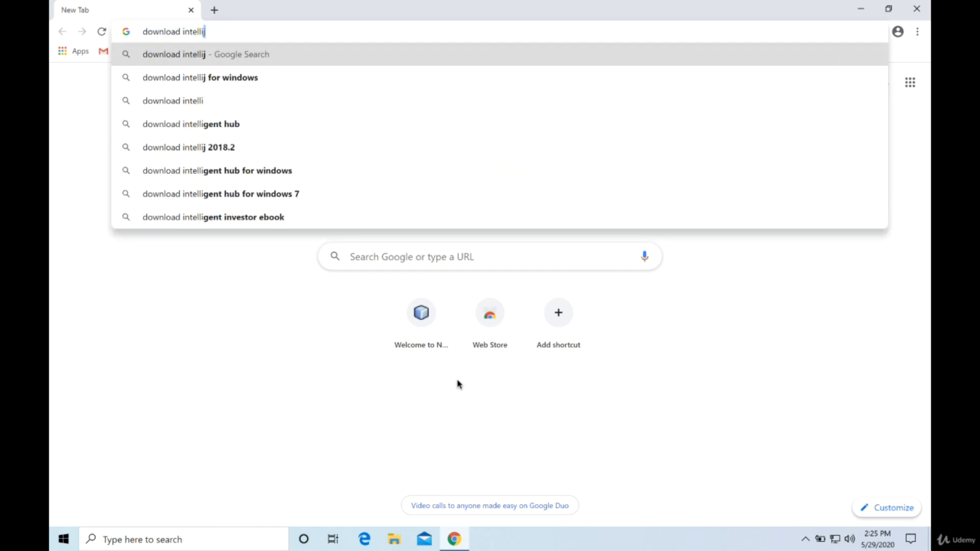
key("Return")
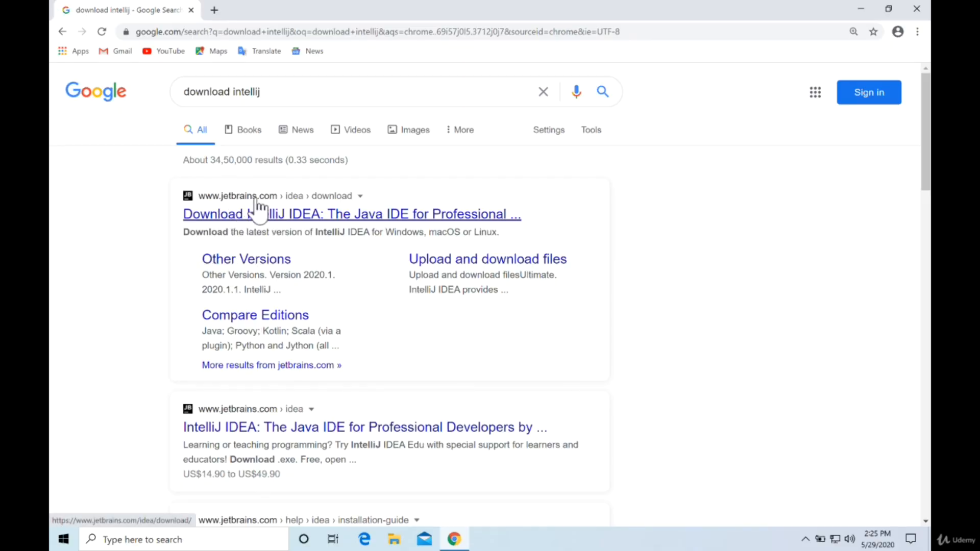
left_click(271, 210)
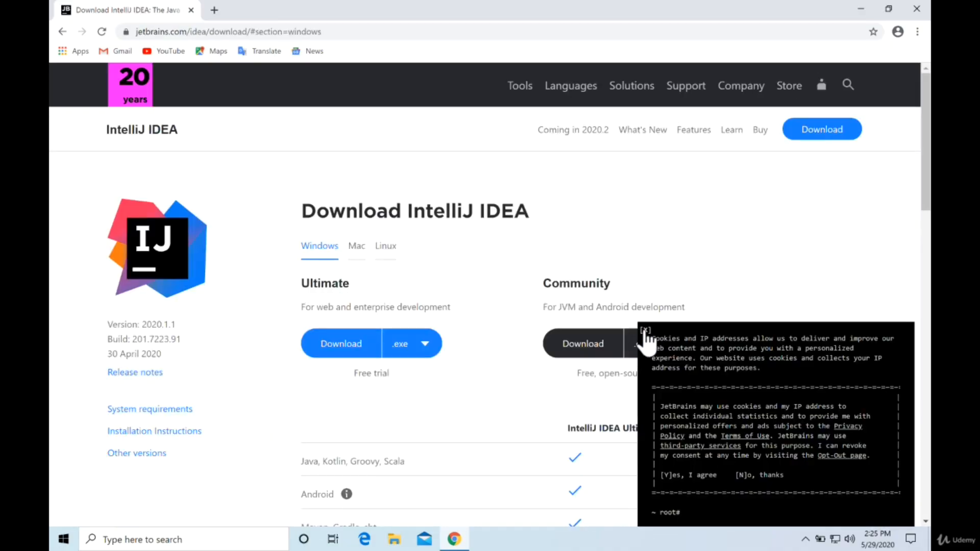
left_click(645, 332)
Compare the Ultimate and Community editions, and download the Community .exe installer for Windows.
scroll(753, 262, "down", 1)
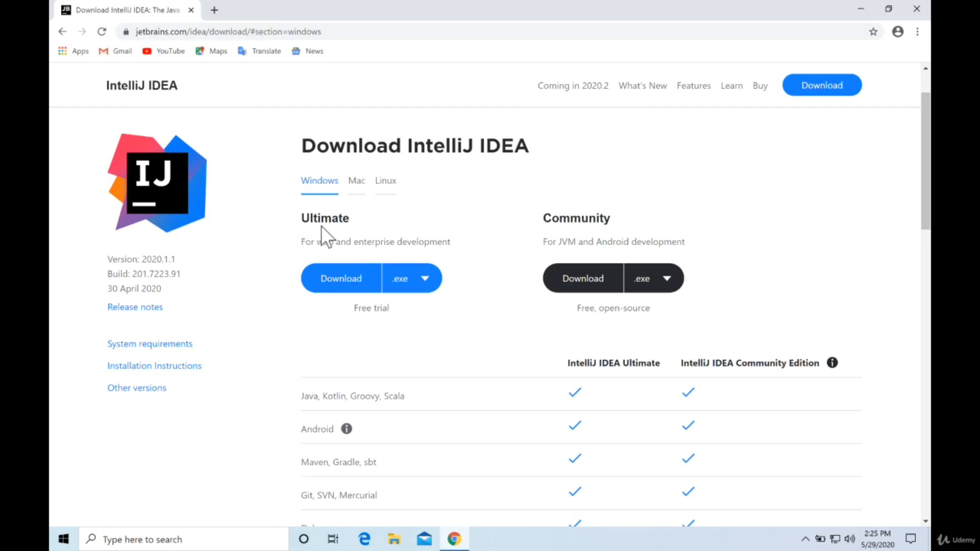
scroll(467, 329, "down", 6)
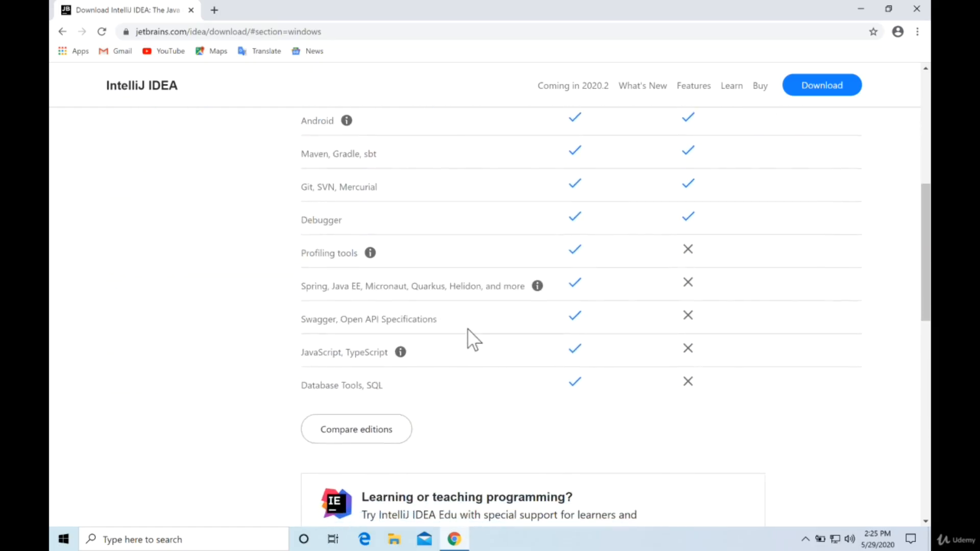
scroll(509, 247, "up", 2)
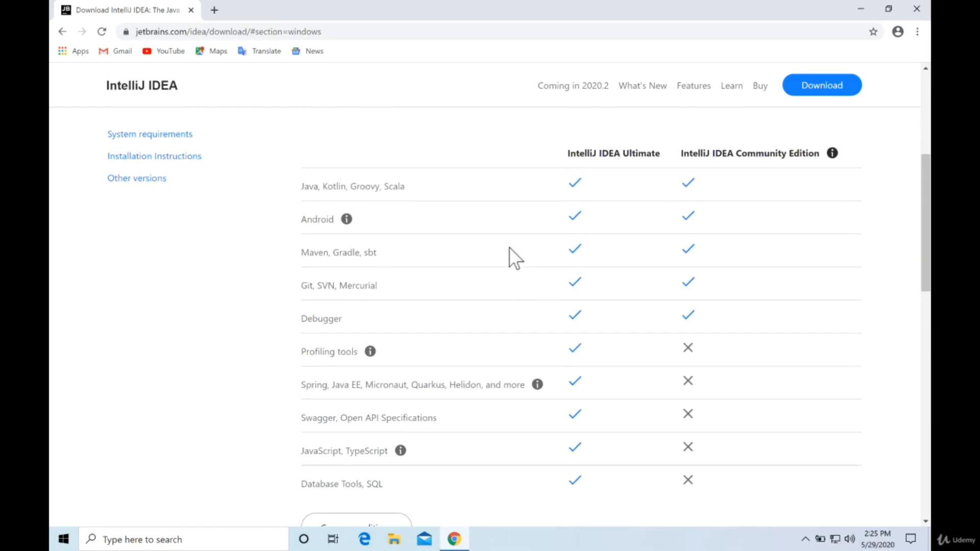
scroll(509, 248, "up", 4)
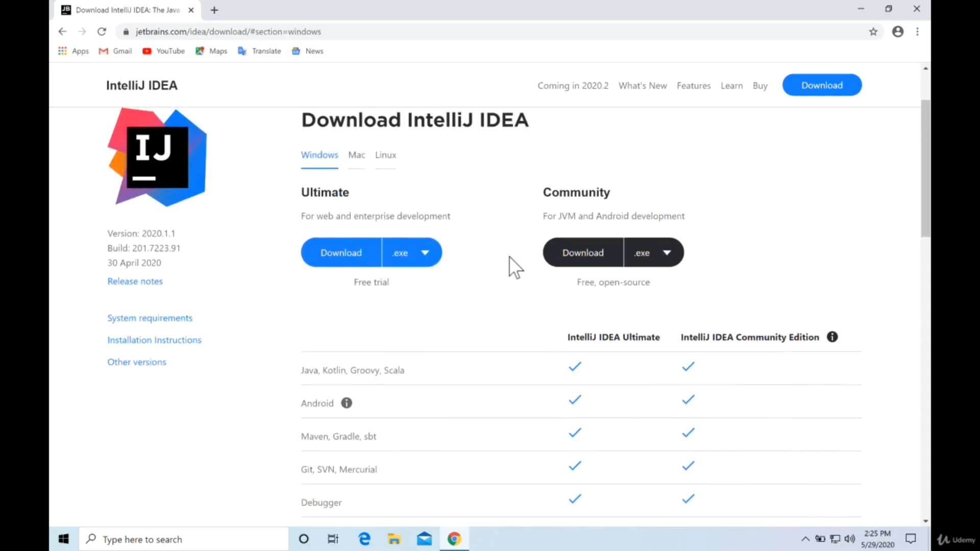
left_click(580, 261)
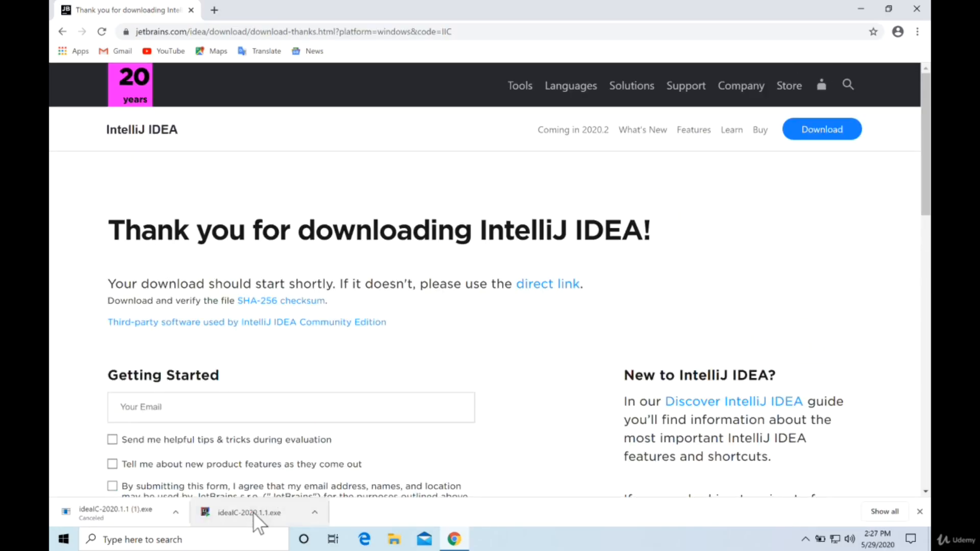
Run the downloaded ideaIC-2020.1.1.exe installer, minimize the browser and allow the installer to make changes to the device.
left_click(252, 512)
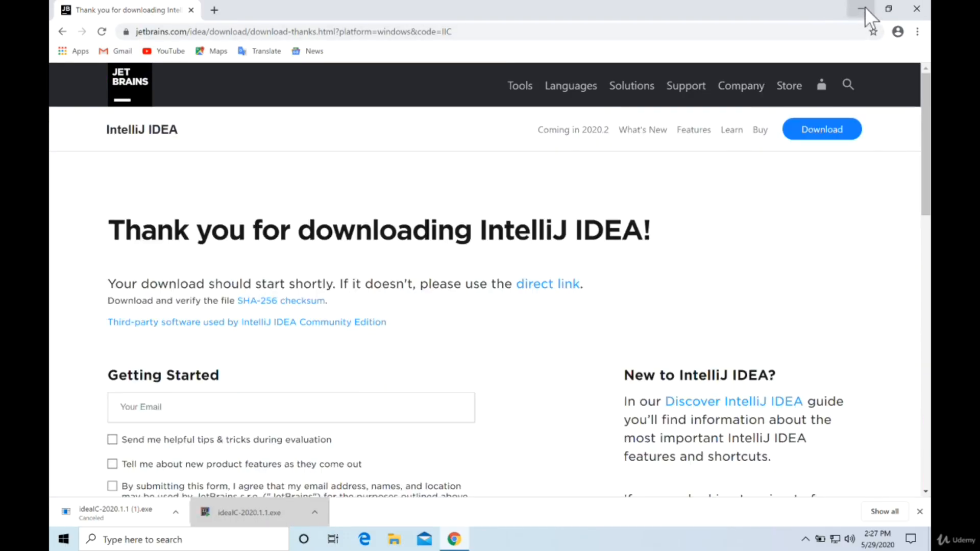
left_click(865, 7)
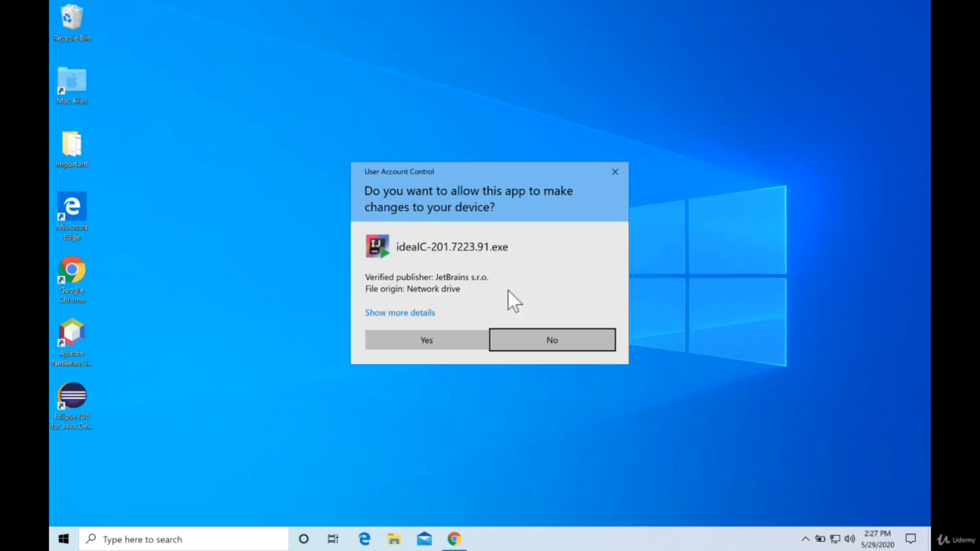
left_click(427, 339)
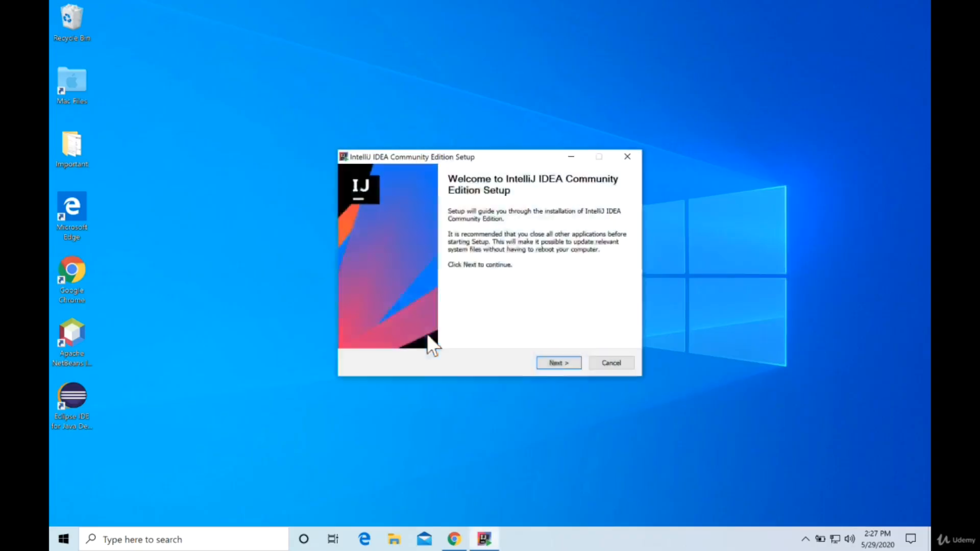
Install IntelliJ IDEA Community Edition in the default folder with a 64-bit launcher shortcut, .java association and the JetBrains Start Menu folder.
left_click(555, 360)
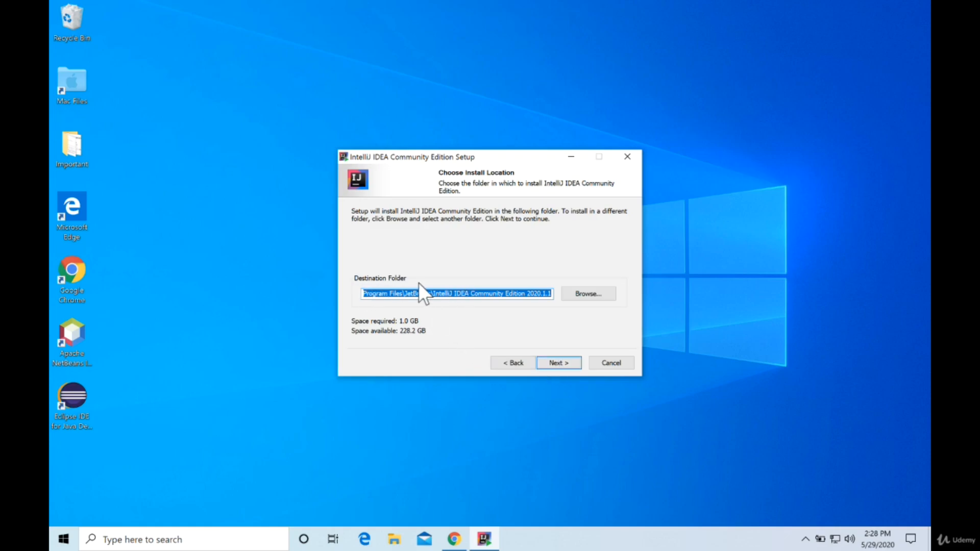
left_click(565, 359)
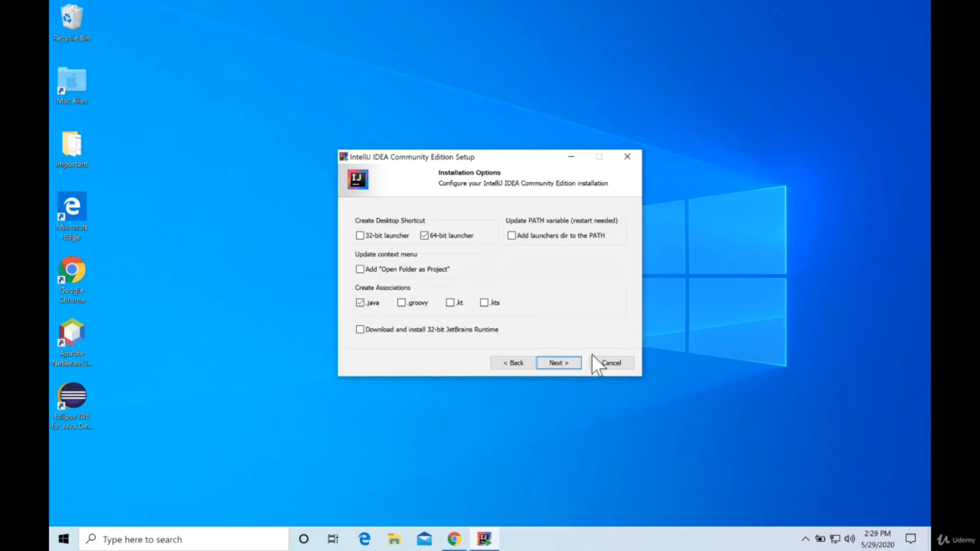
left_click(561, 362)
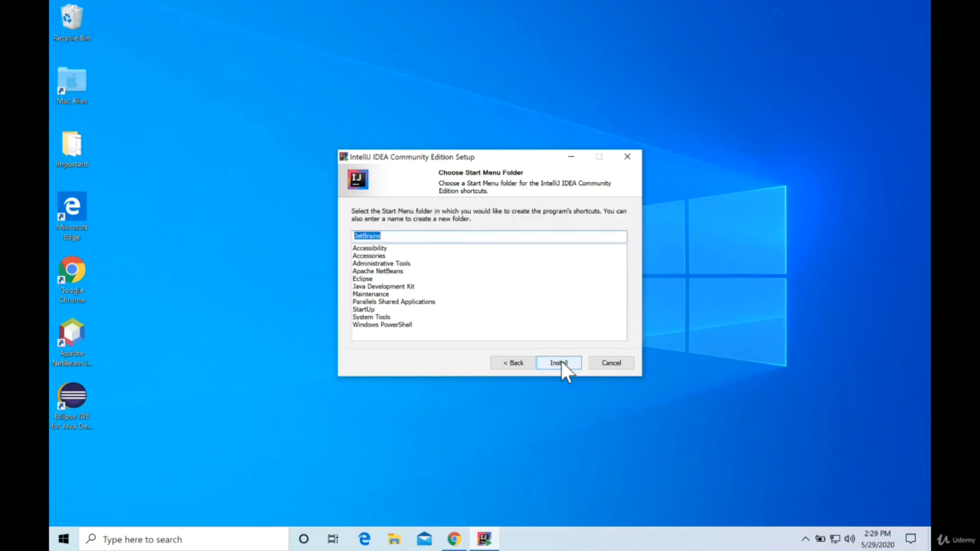
left_click(561, 361)
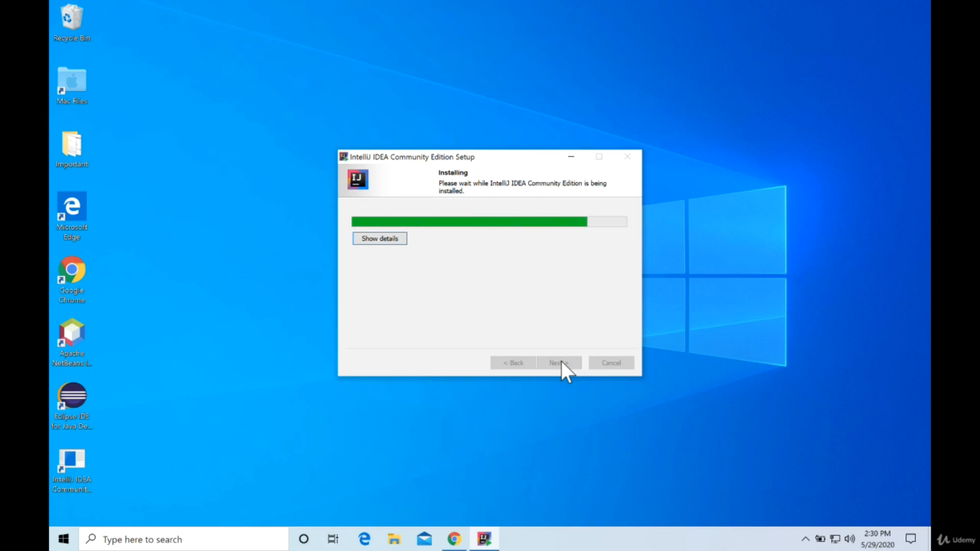
left_click(562, 362)
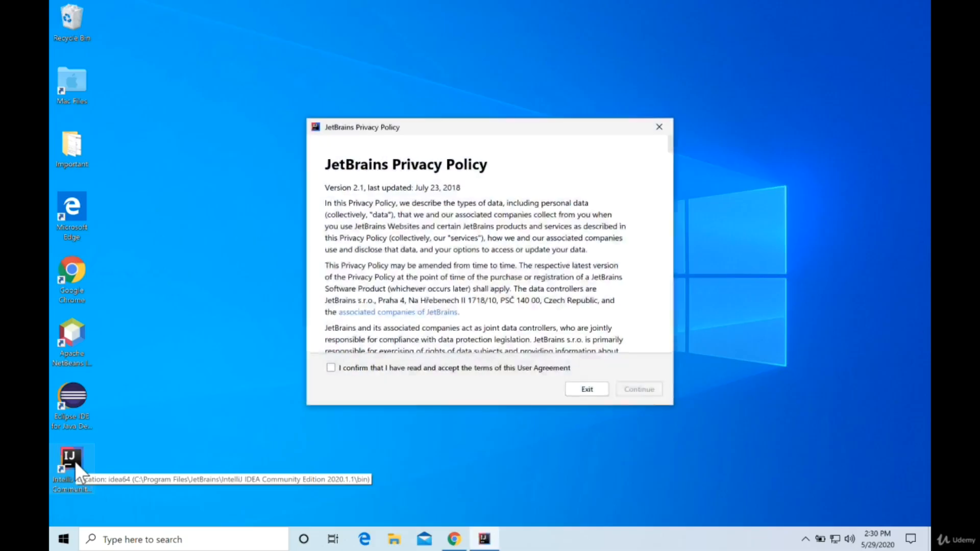
Accept the JetBrains Privacy Policy terms and decline to send anonymous statistics.
left_click(330, 368)
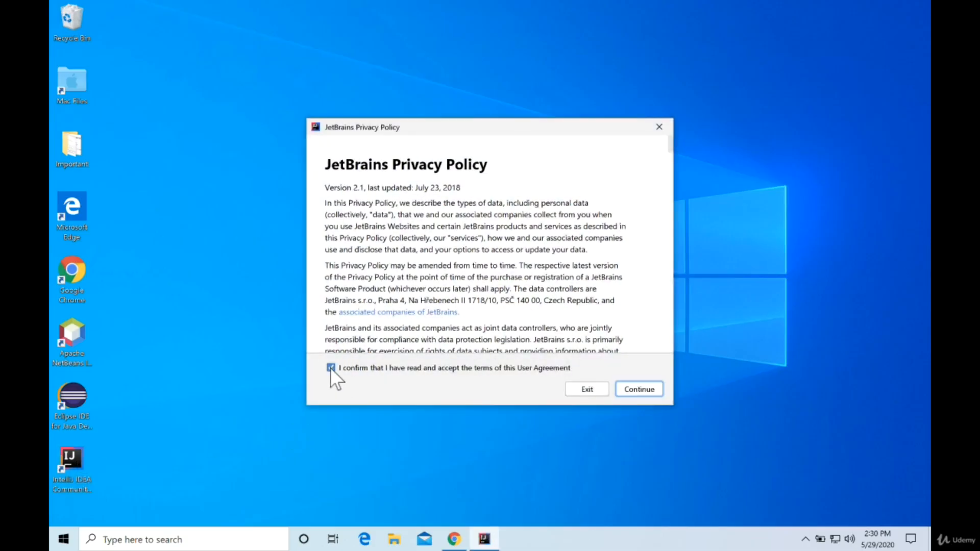
left_click(632, 388)
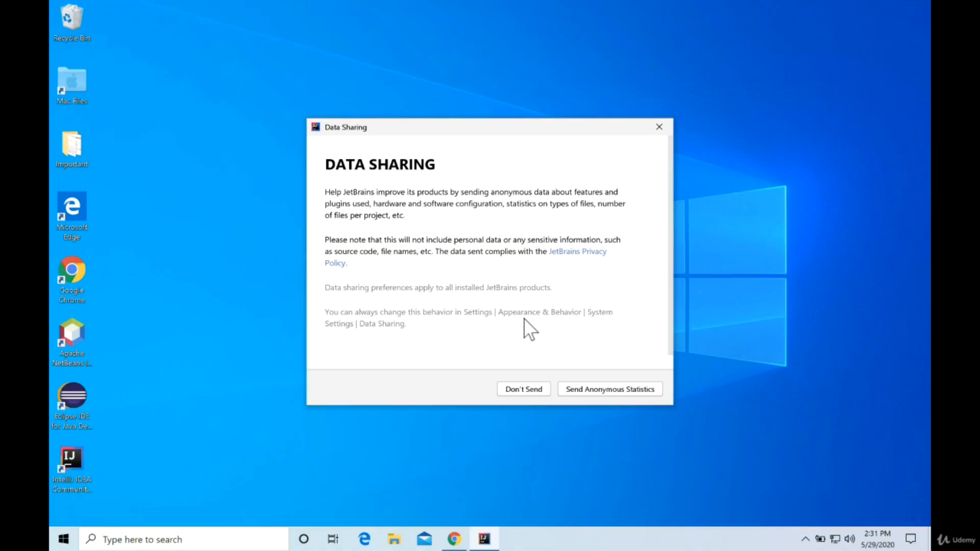
left_click(531, 389)
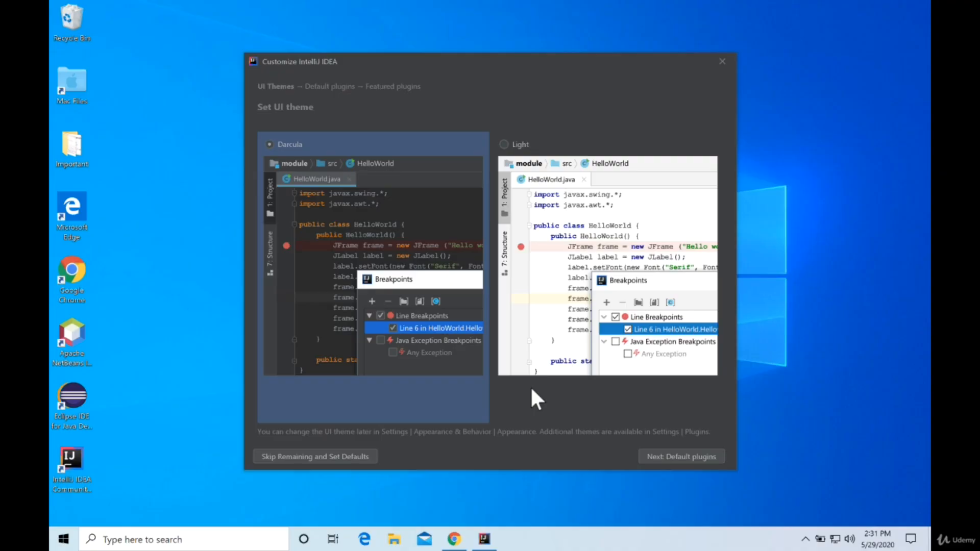
Try the Light theme, settle on Darcula, and start IntelliJ IDEA with the default plugins and no featured ones.
left_click(573, 293)
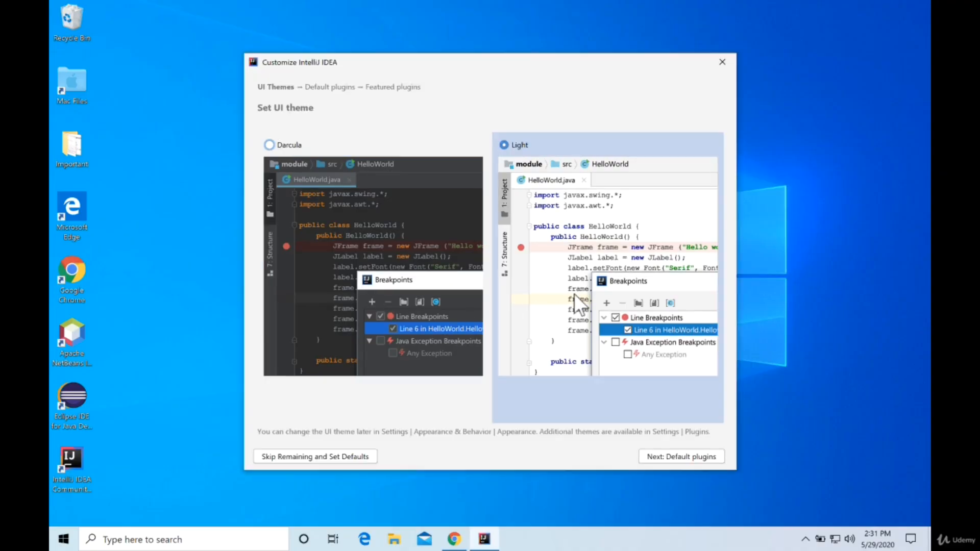
left_click(383, 245)
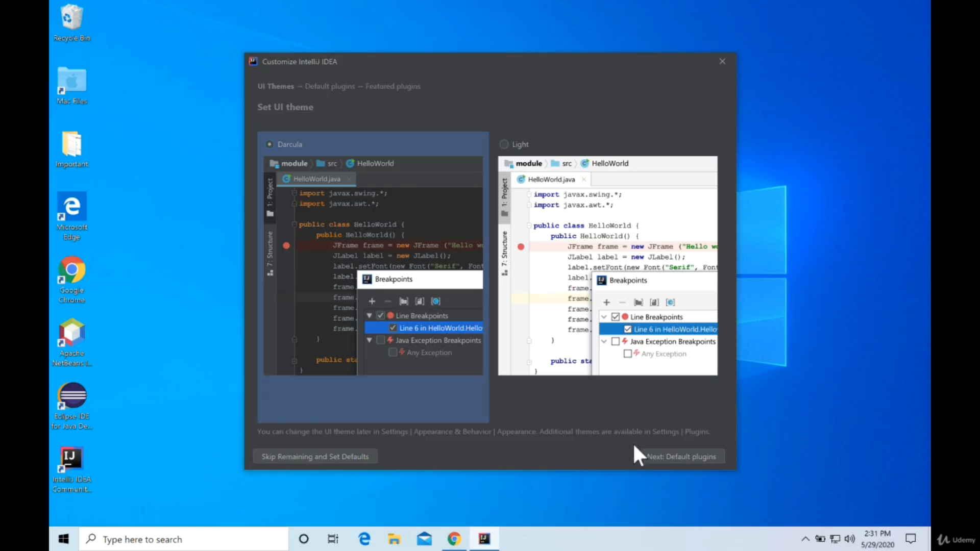
left_click(676, 459)
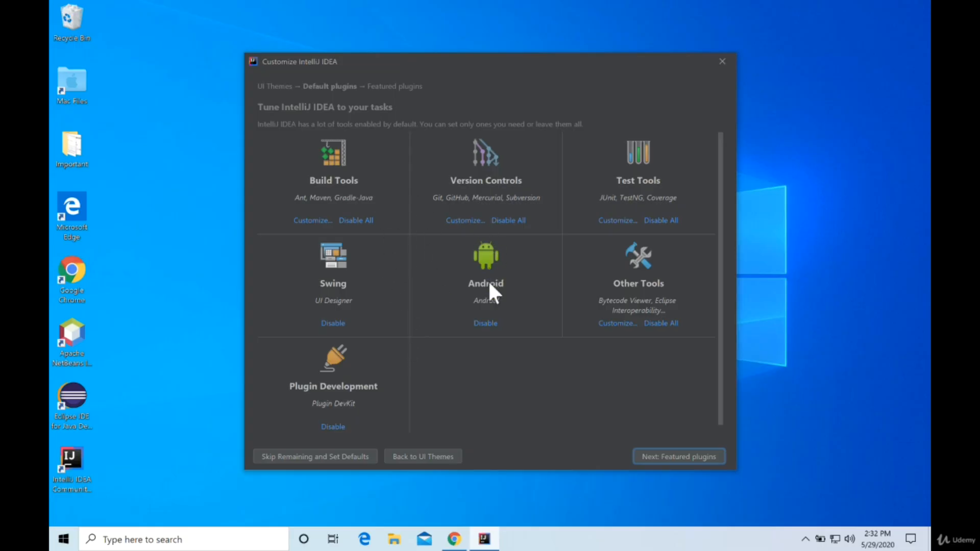
left_click(694, 456)
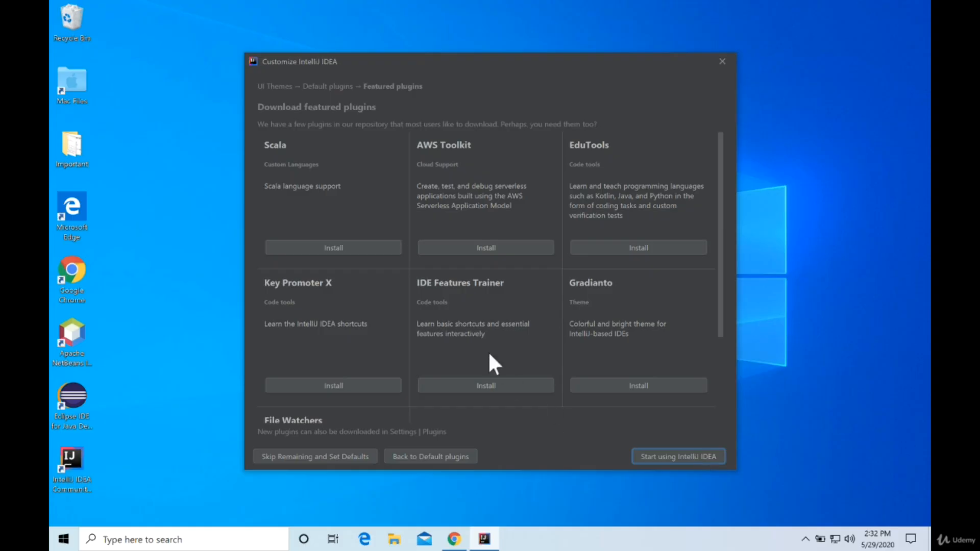
left_click(683, 456)
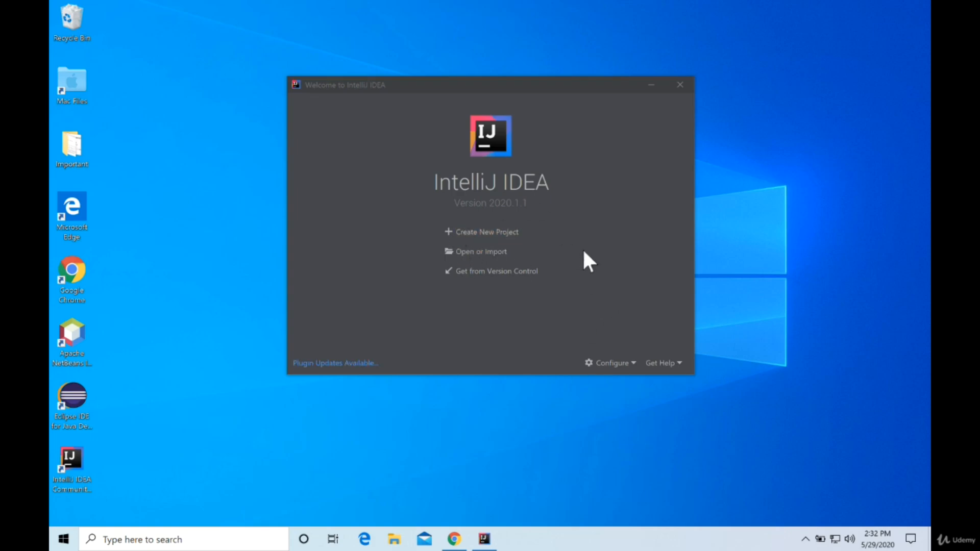
In the structure for new projects, set the project SDK to 13 (java version "13.0.2"), check its SDK entry and save.
left_click(629, 364)
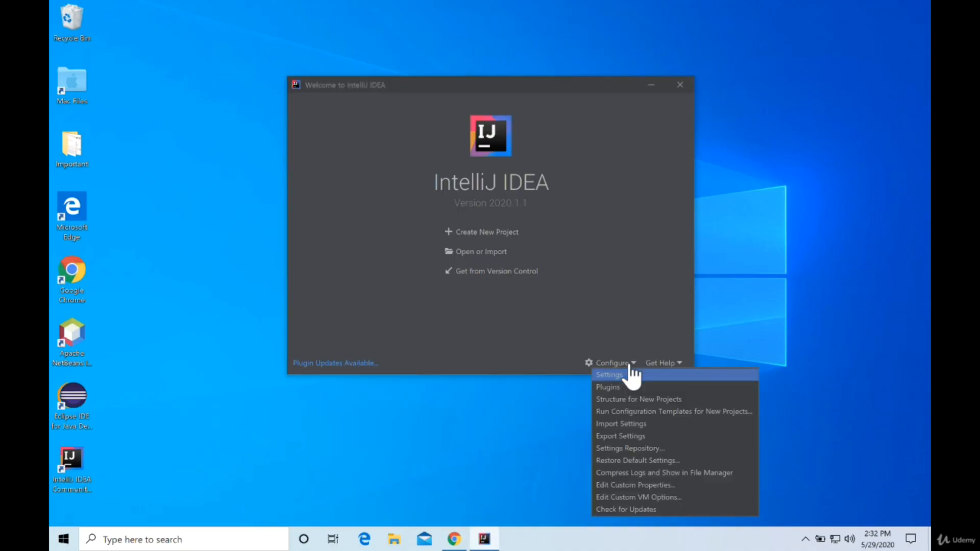
left_click(618, 364)
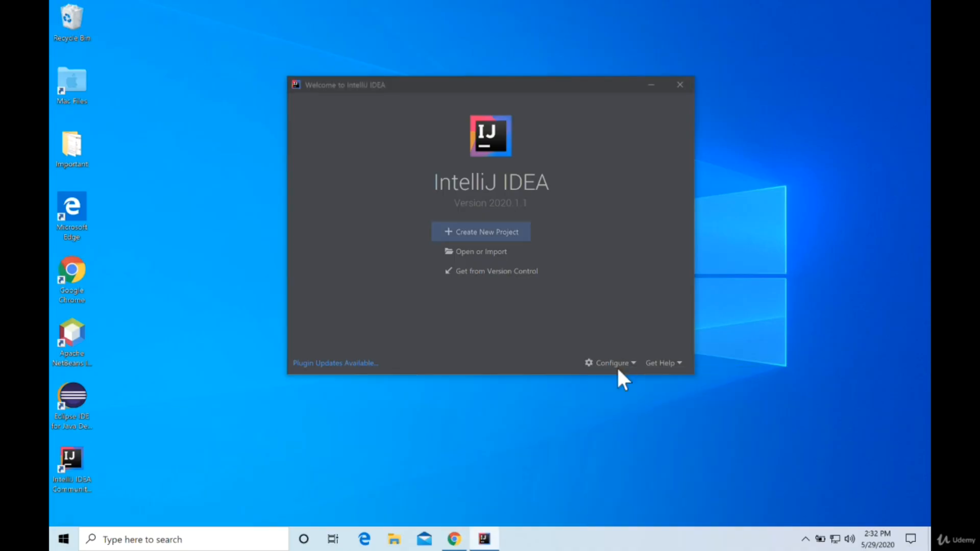
left_click(618, 364)
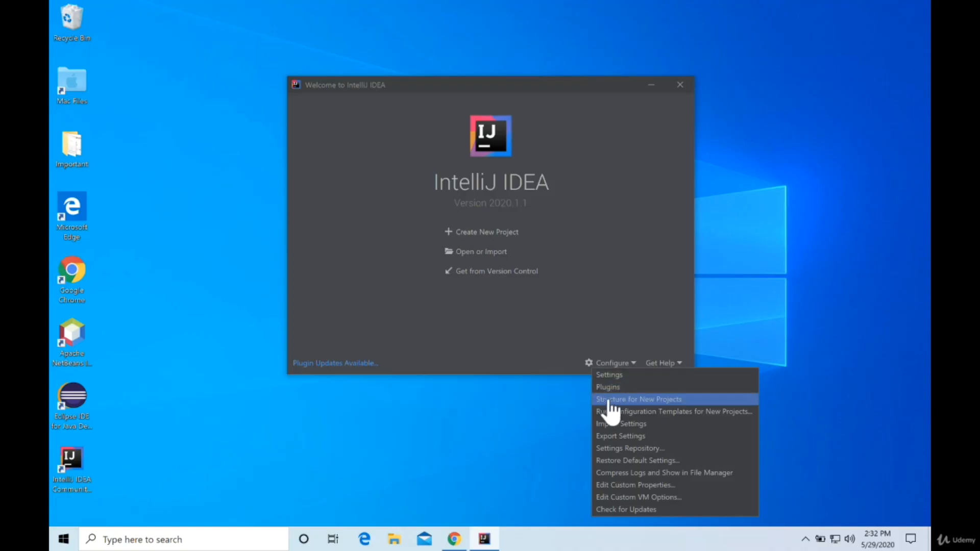
left_click(650, 400)
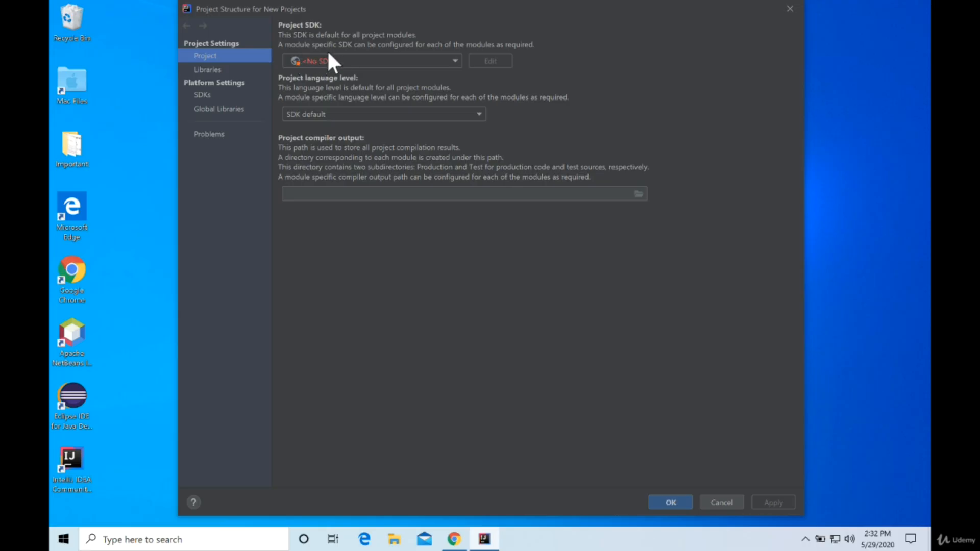
left_click(455, 61)
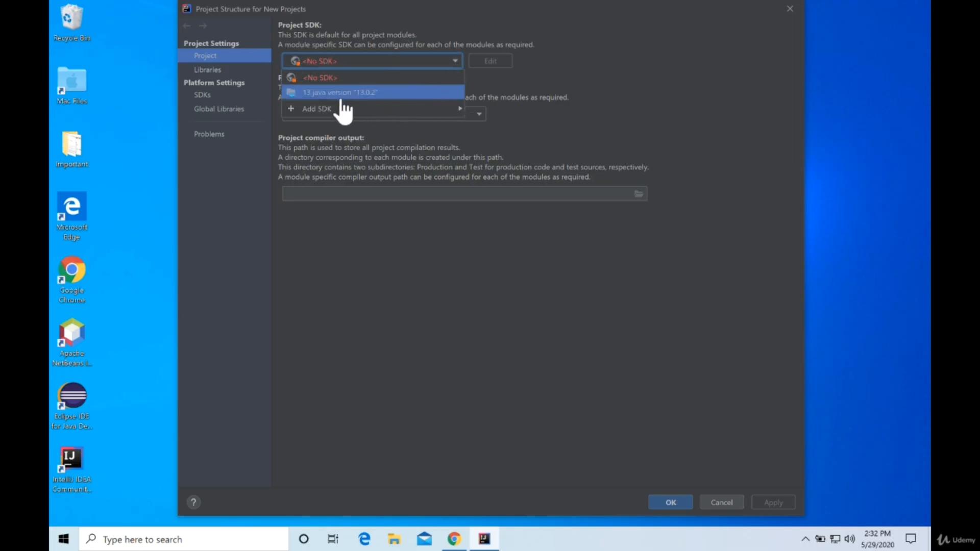
left_click(317, 93)
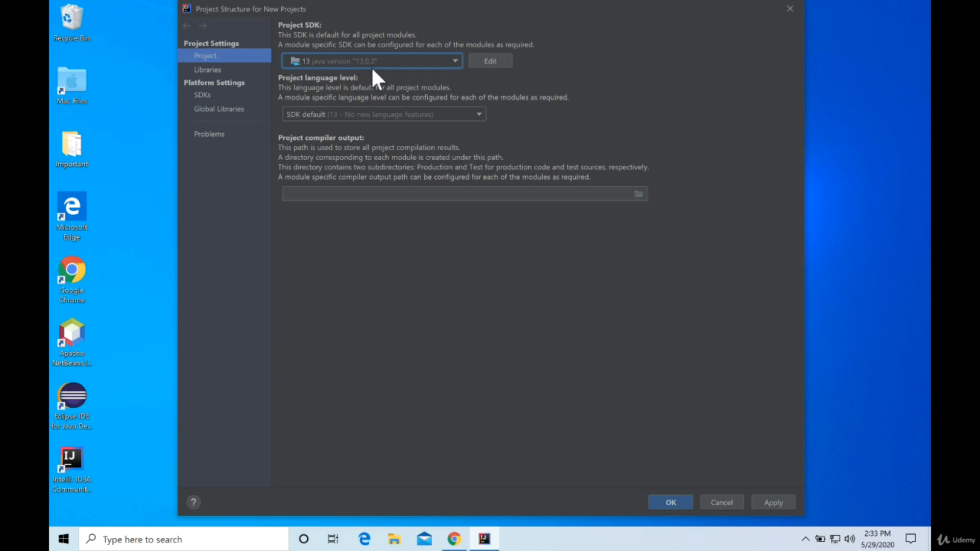
left_click(206, 107)
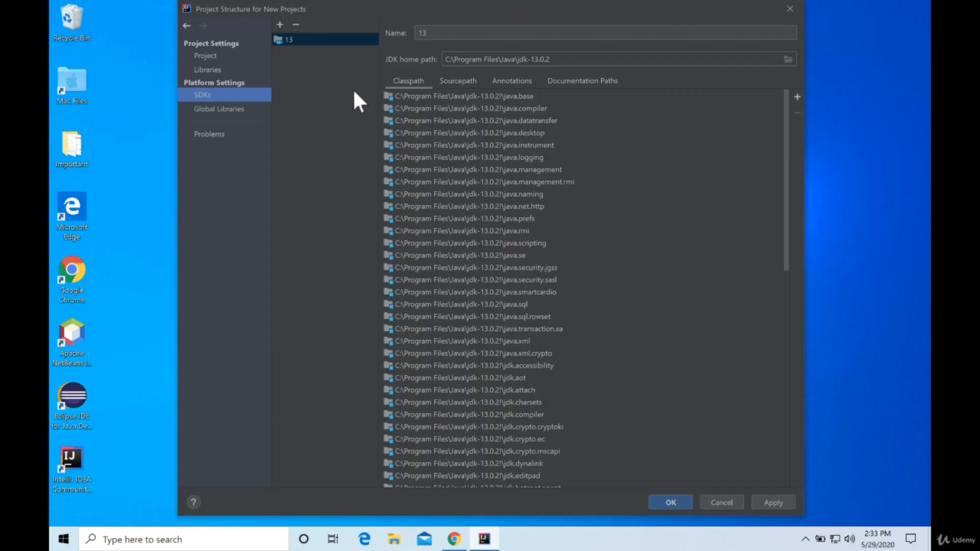
left_click(679, 502)
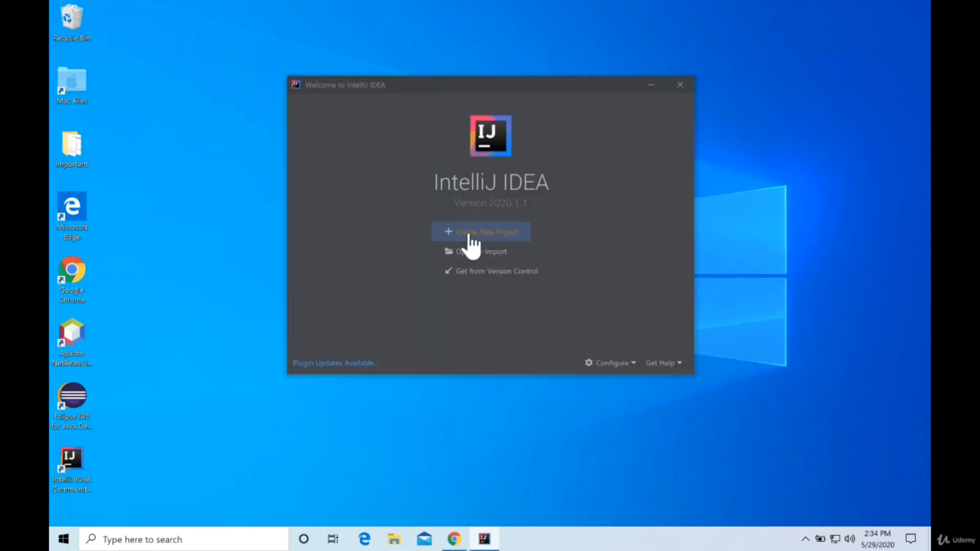
Create a Java project named MyFirst from the Command Line App template, keeping SDK 13 and the base package com.company.
left_click(472, 233)
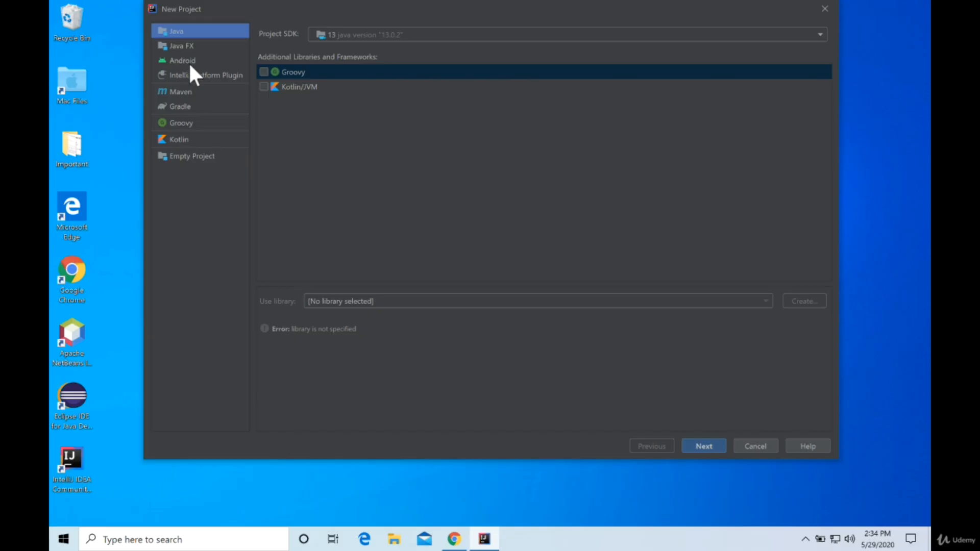
left_click(702, 448)
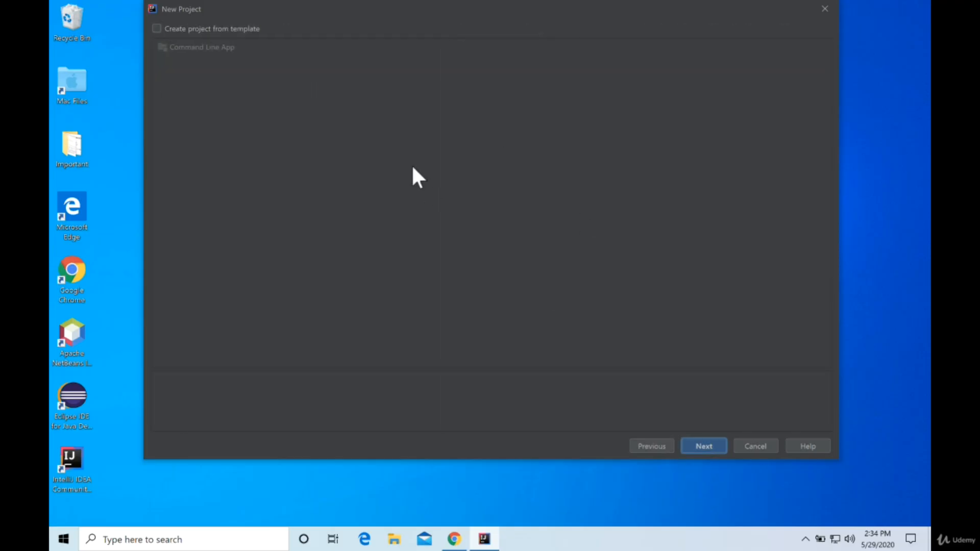
left_click(156, 30)
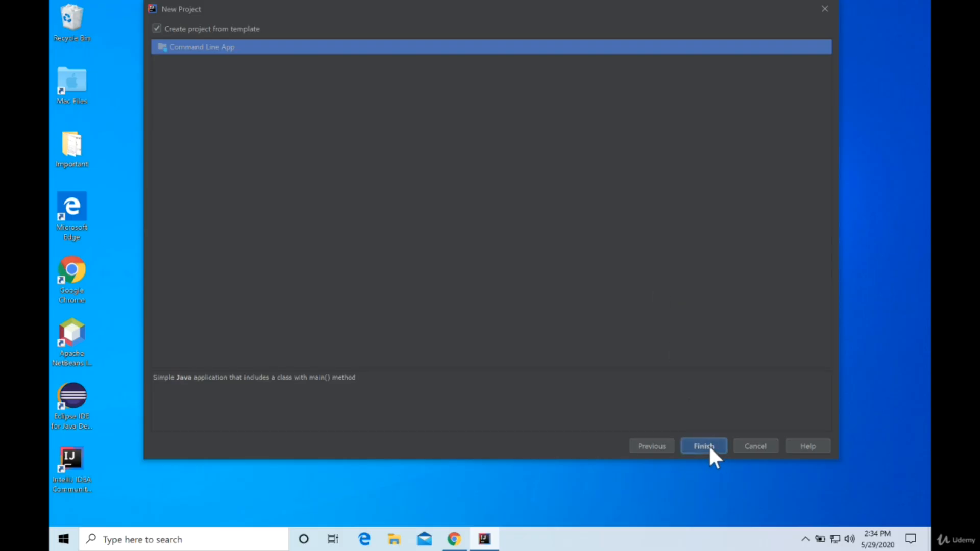
left_click(709, 448)
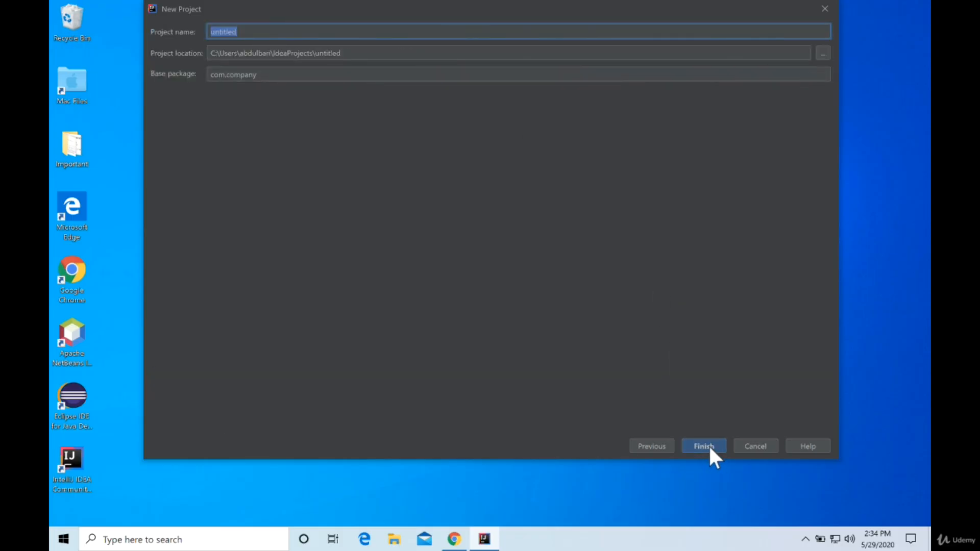
type("MyFirst")
left_click(710, 449)
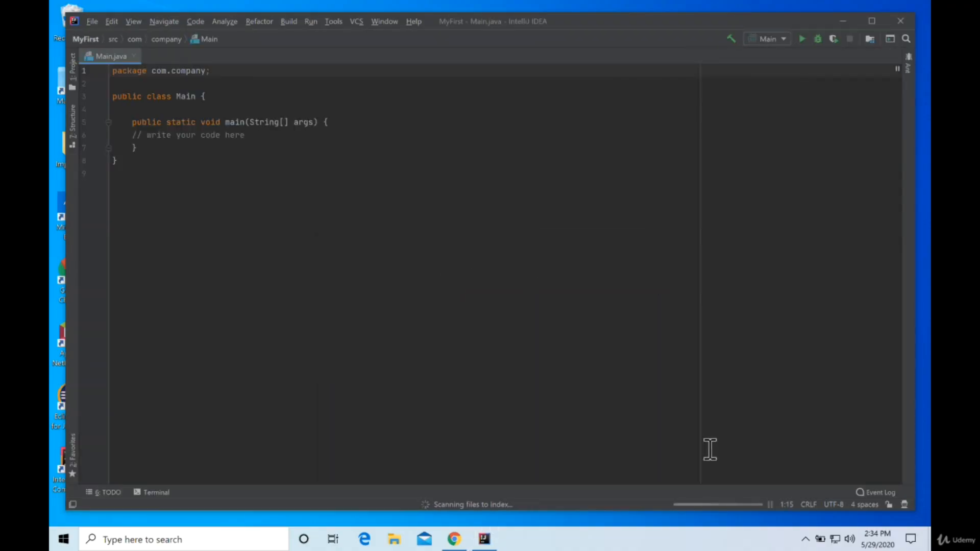
Show the project's file tree beside the Main.java editor and dismiss the Tip of the Day.
left_click(72, 62)
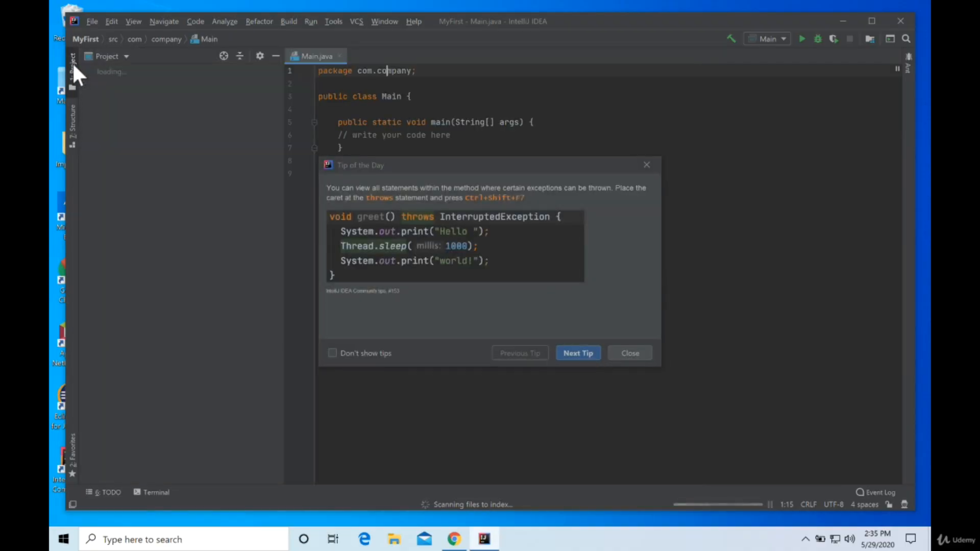
left_click(631, 352)
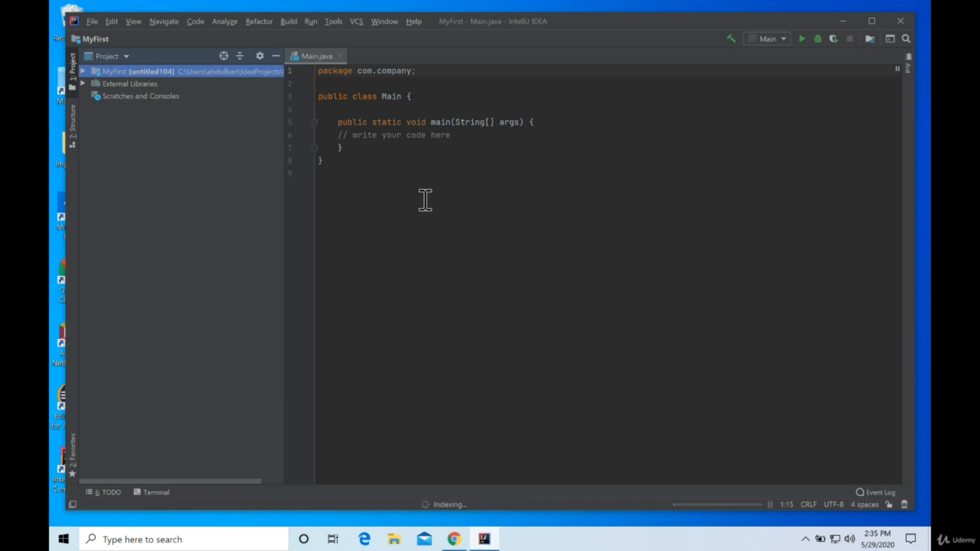
left_click(444, 222)
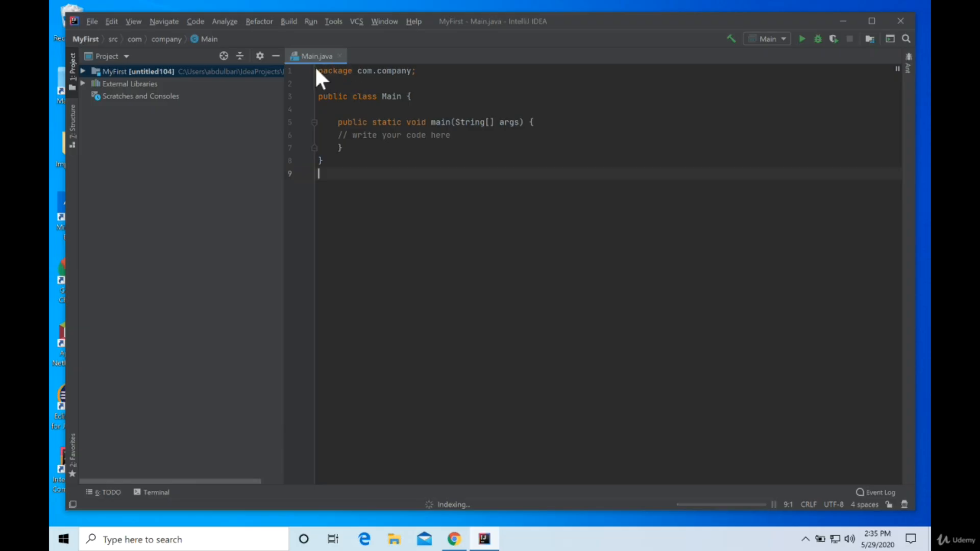
Add the statement System.out.println("Hello World"); as the first line inside the main method of Main.java.
left_click_drag(381, 96, 416, 97)
left_click(390, 109)
left_click(548, 125)
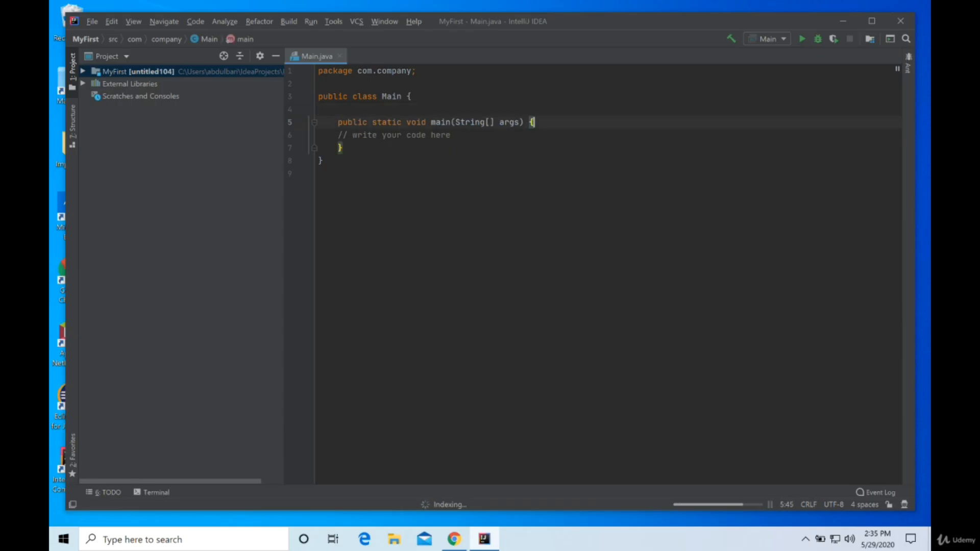
key("Return")
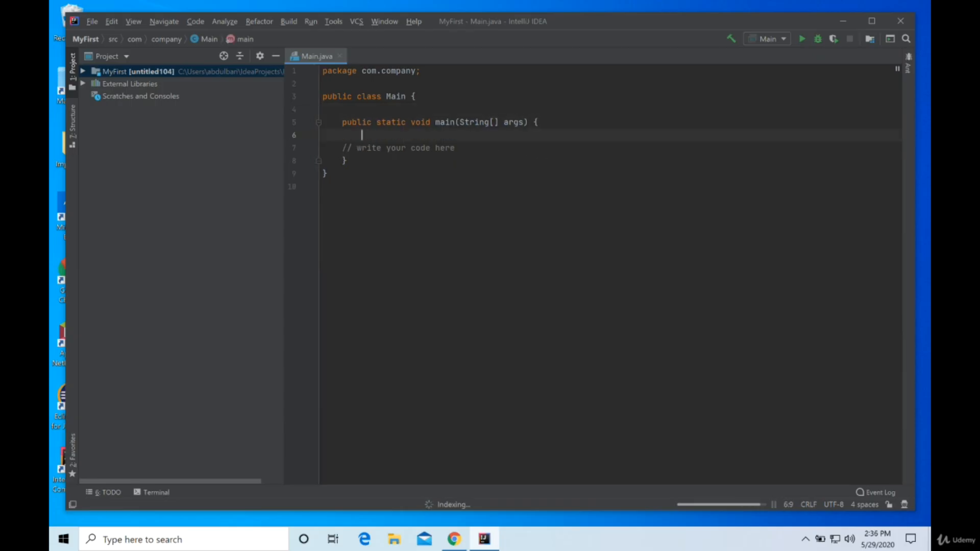
type("System.out.")
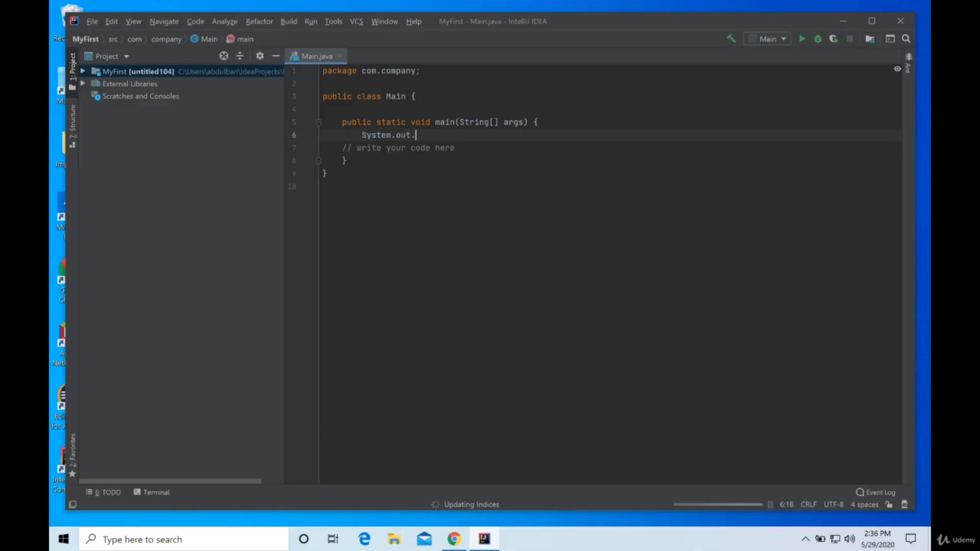
type("println")
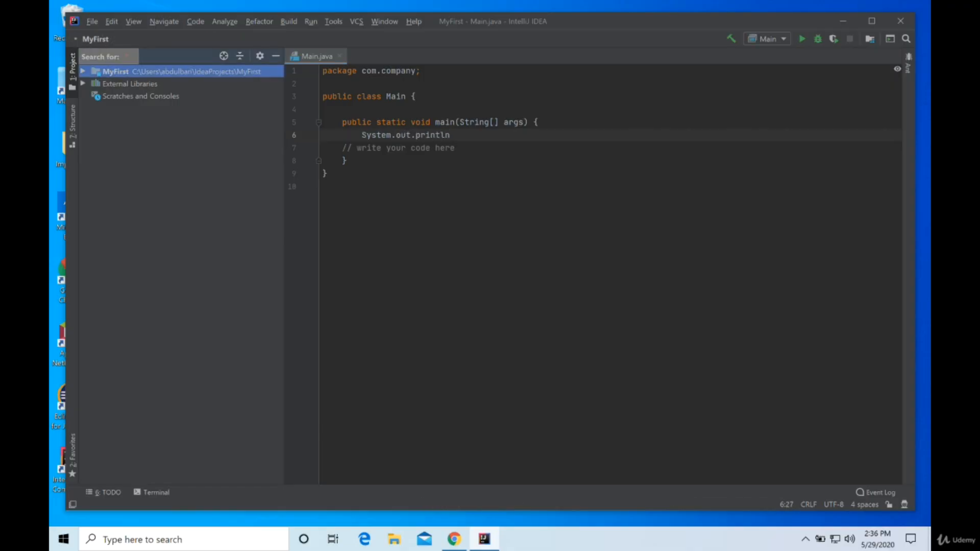
type("Hello World\");")
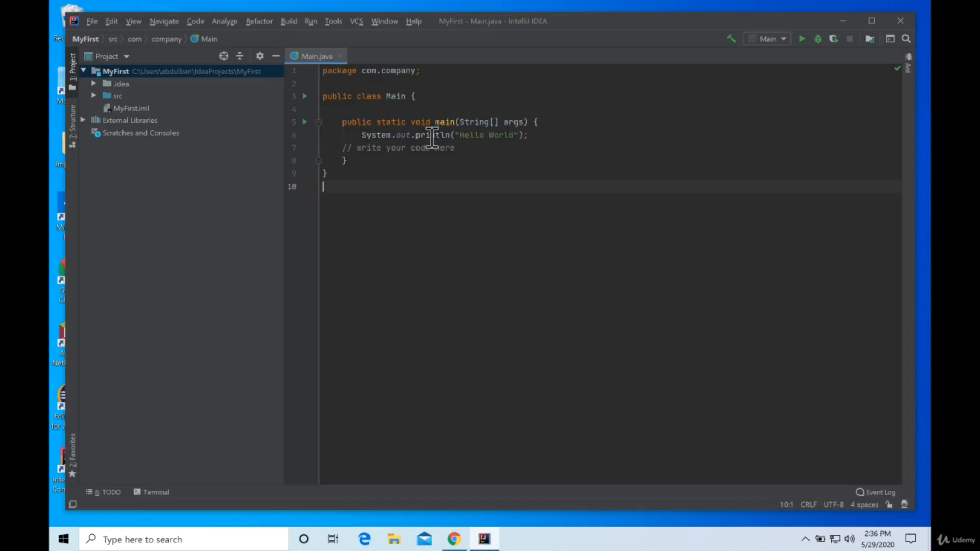
Run the Main program and highlight its printed text in the run output.
left_click(803, 40)
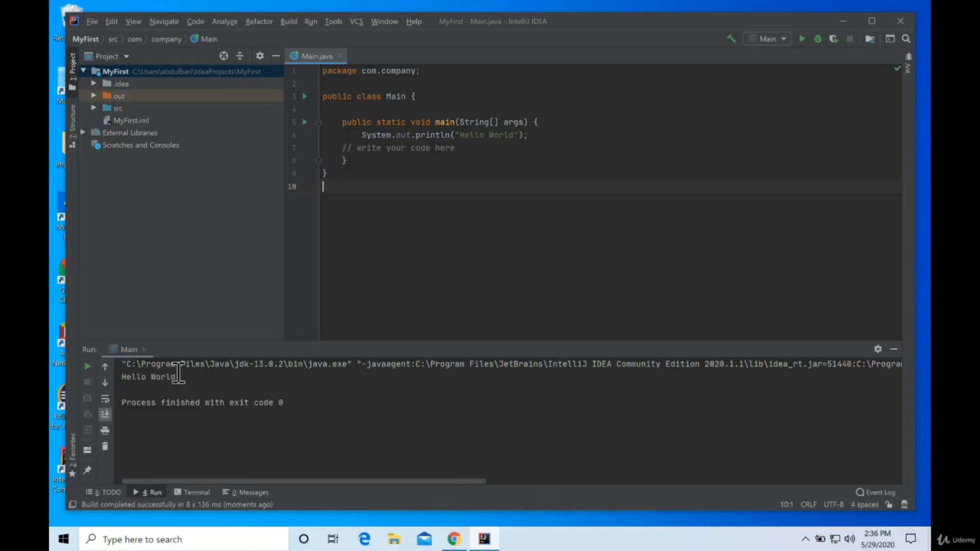
left_click_drag(175, 377, 117, 377)
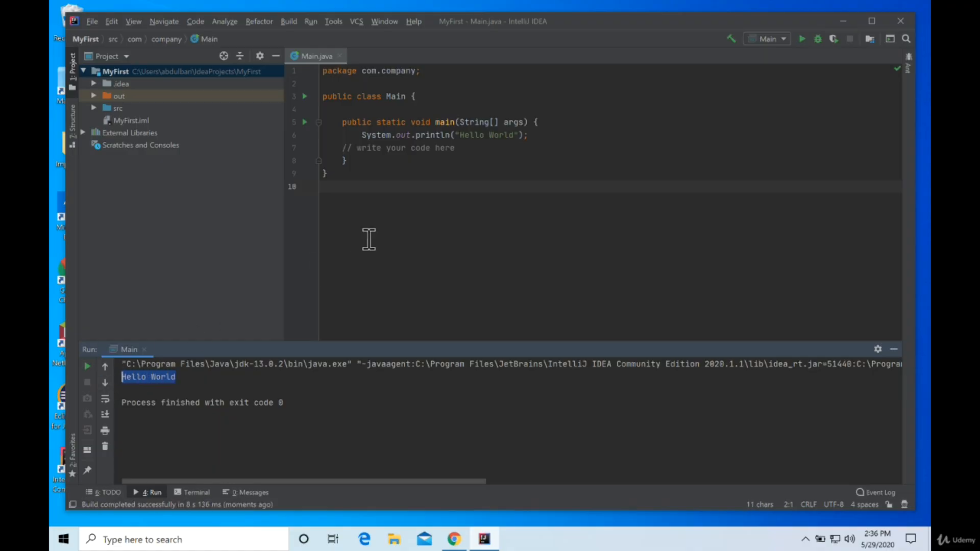
left_click_drag(147, 378, 186, 378)
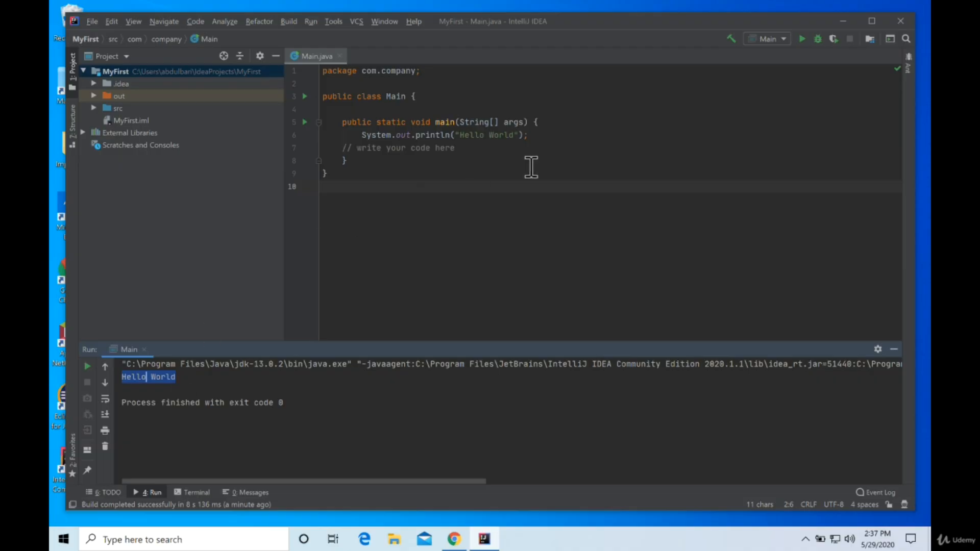